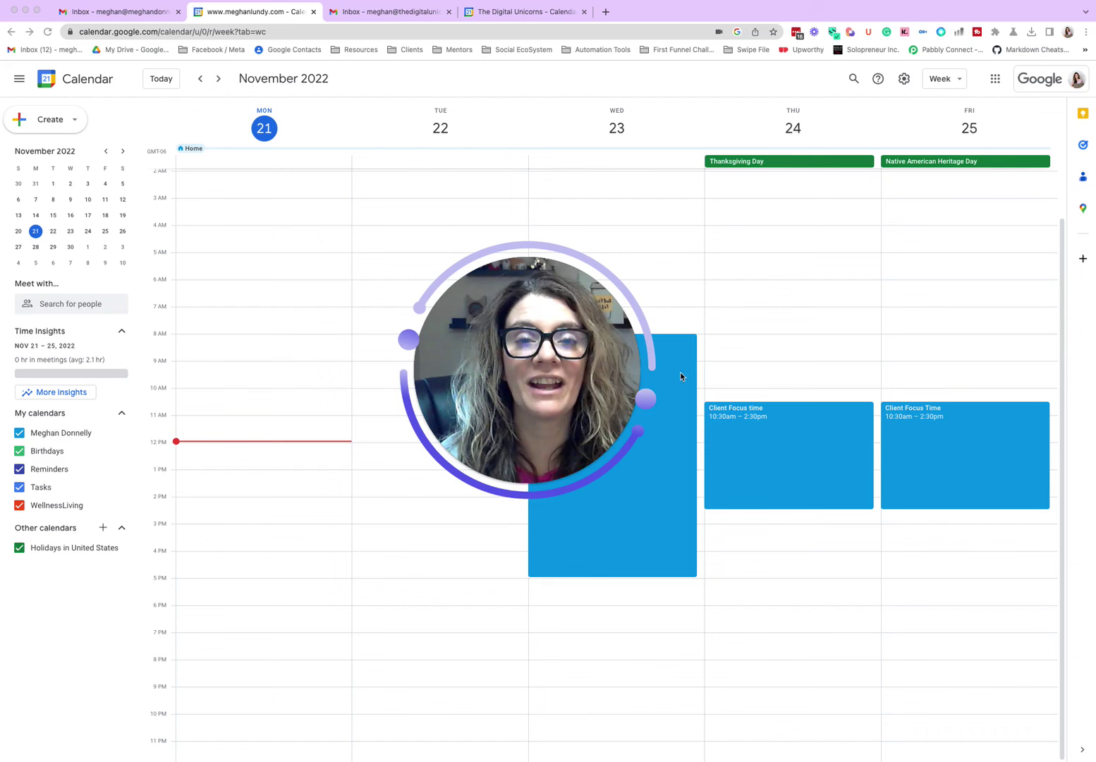
Step: Open your main calendar's own settings page and scroll to its sharing options
{"action": "mouse_move", "coordinate": [453, 470]}
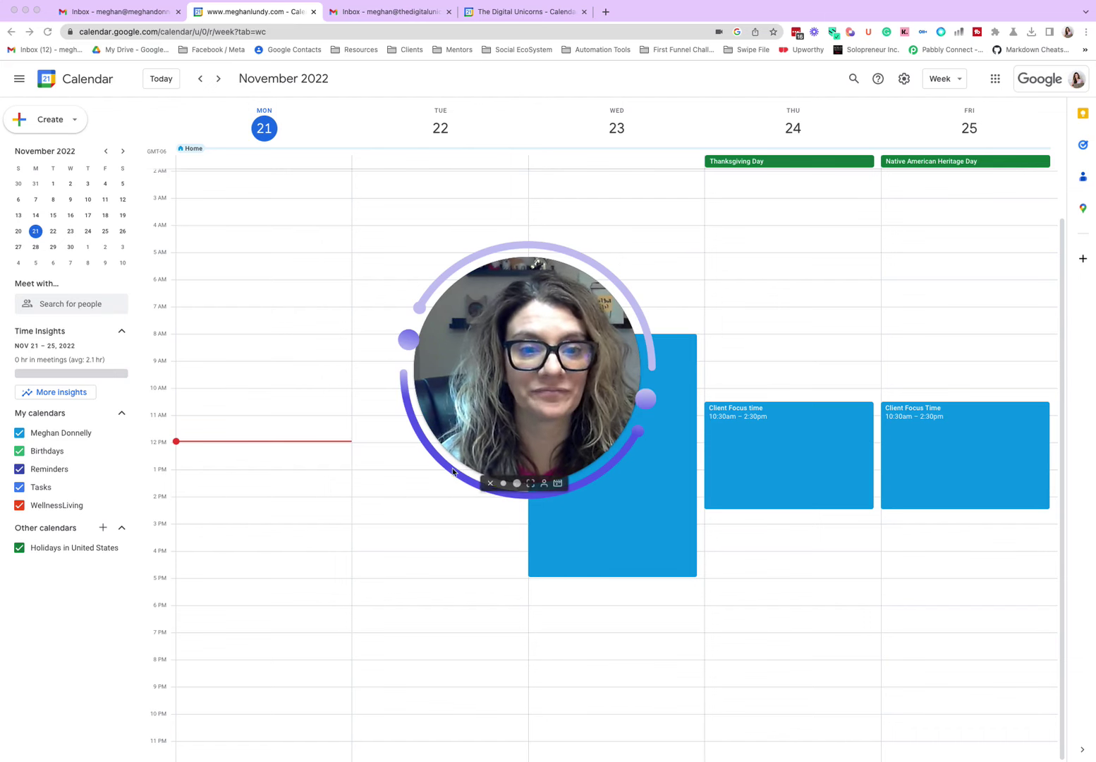
{"action": "left_click", "coordinate": [490, 484]}
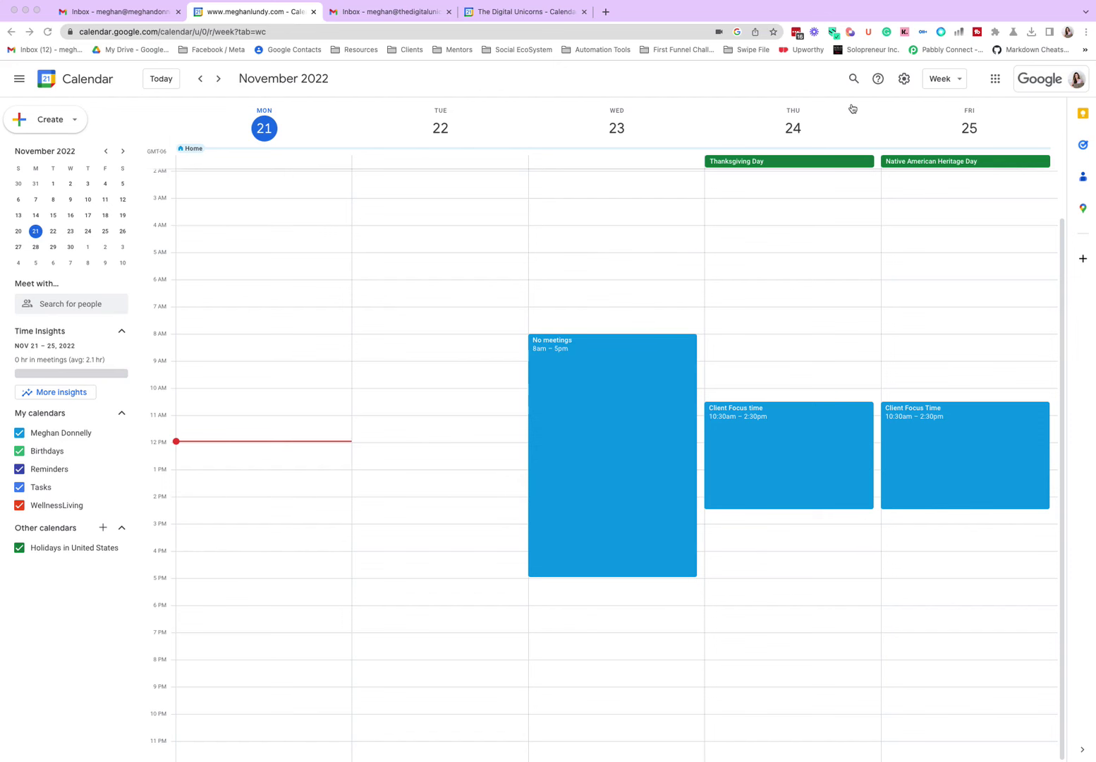
{"action": "left_click", "coordinate": [906, 83]}
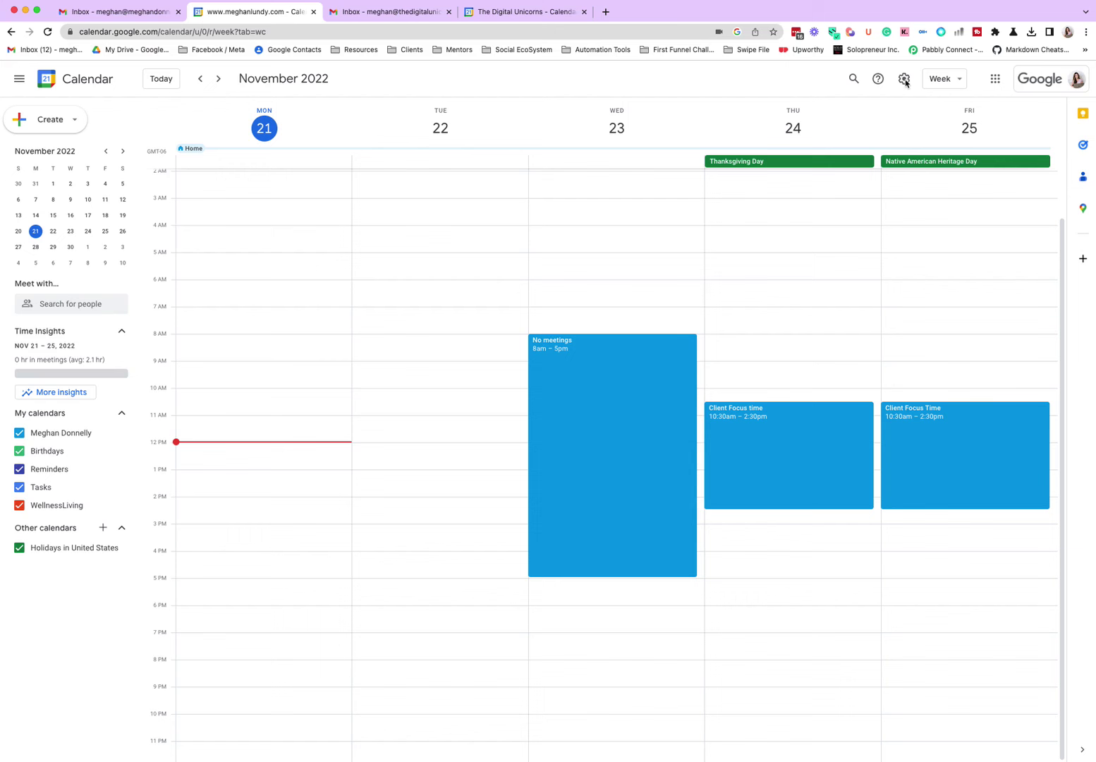
{"action": "left_click", "coordinate": [905, 82]}
{"action": "left_click", "coordinate": [906, 112]}
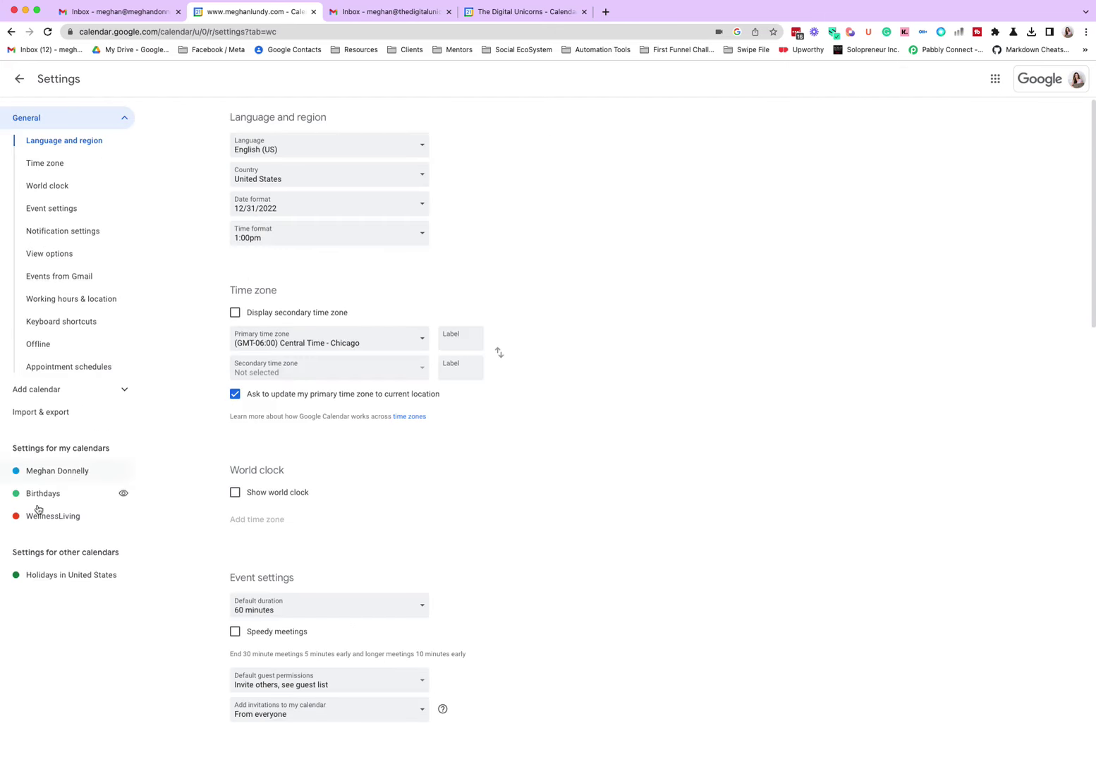
{"action": "left_click", "coordinate": [83, 473]}
{"action": "scroll", "coordinate": [628, 442], "scroll_direction": "down", "scroll_amount": 7}
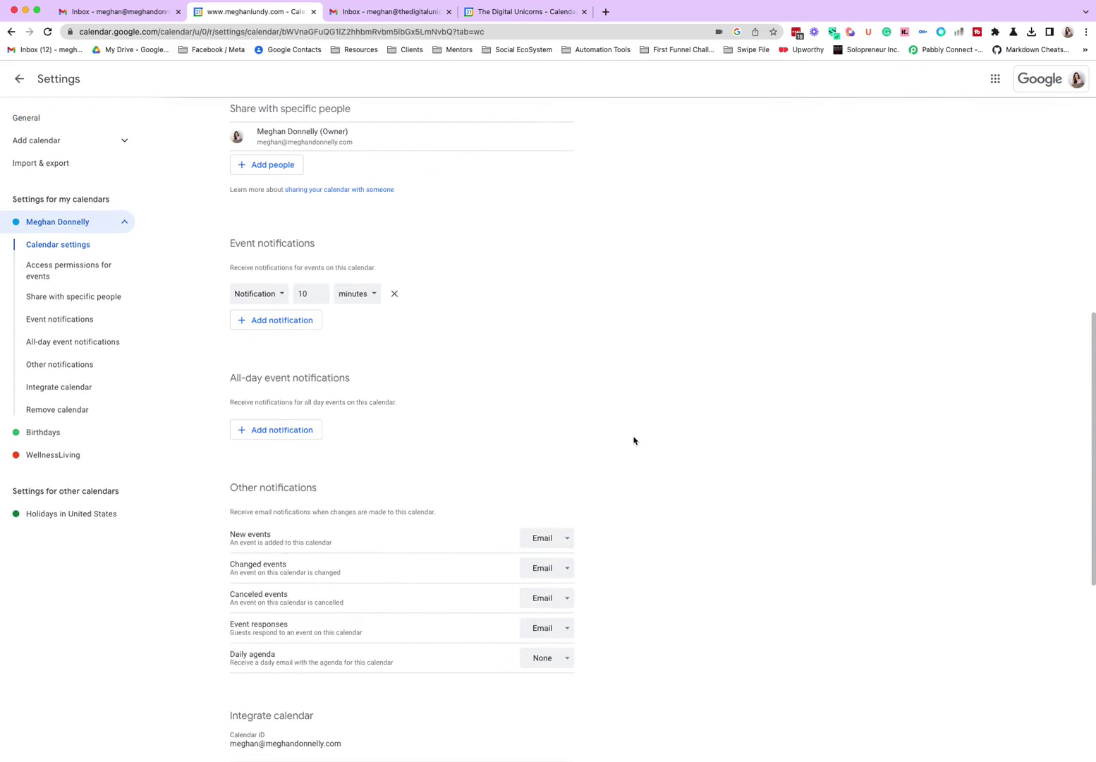
{"action": "scroll", "coordinate": [633, 440], "scroll_direction": "up", "scroll_amount": 3}
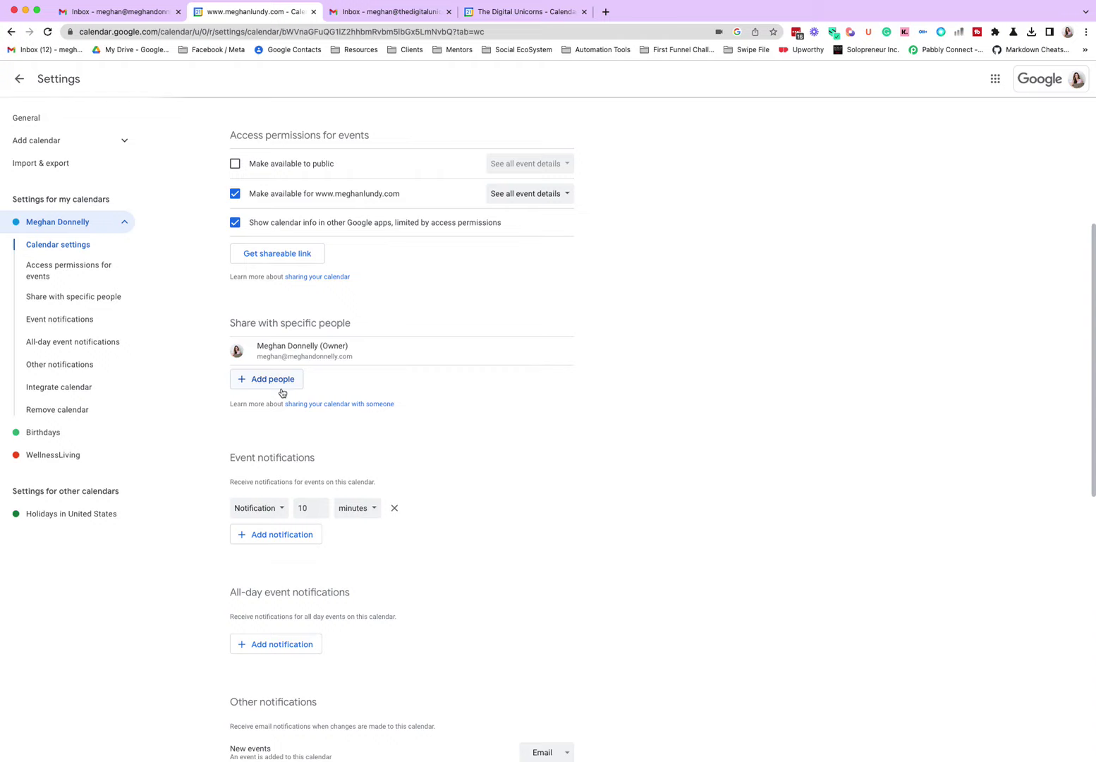
Step: Share the main calendar with the second account's e-mail, with 'Make changes and manage sharing' permission
{"action": "left_click", "coordinate": [275, 381]}
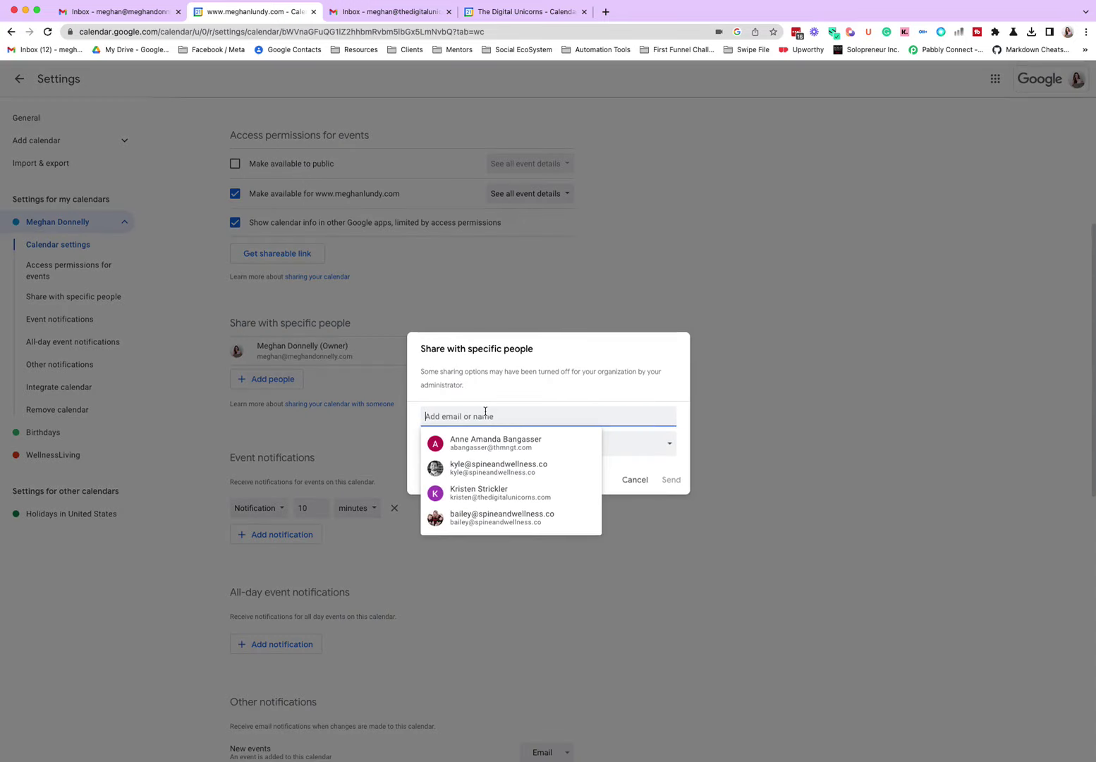
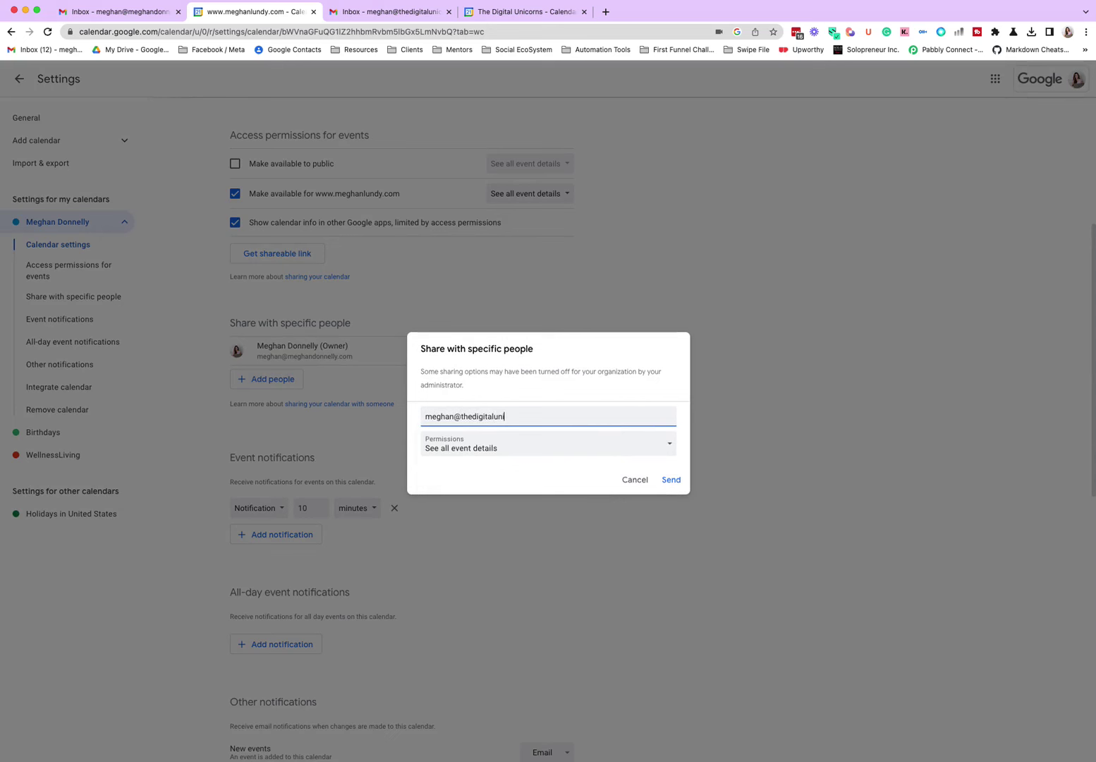
{"action": "left_click", "coordinate": [489, 450]}
{"action": "left_click", "coordinate": [501, 487]}
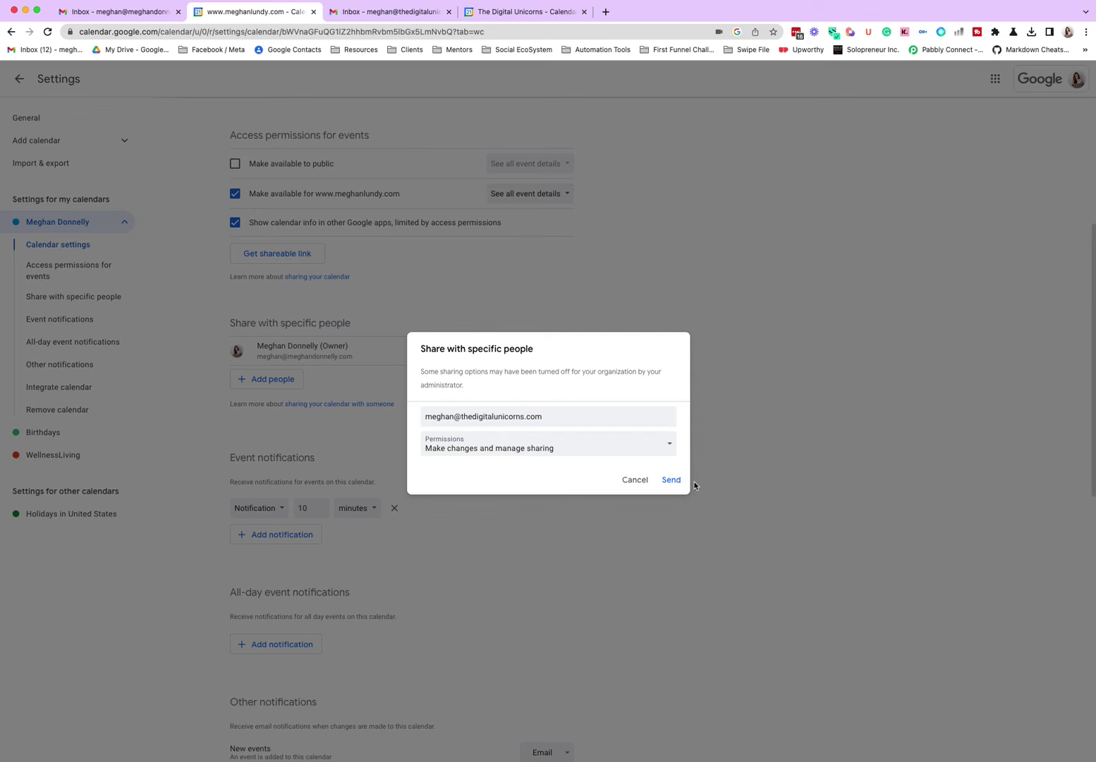
{"action": "left_click", "coordinate": [672, 480]}
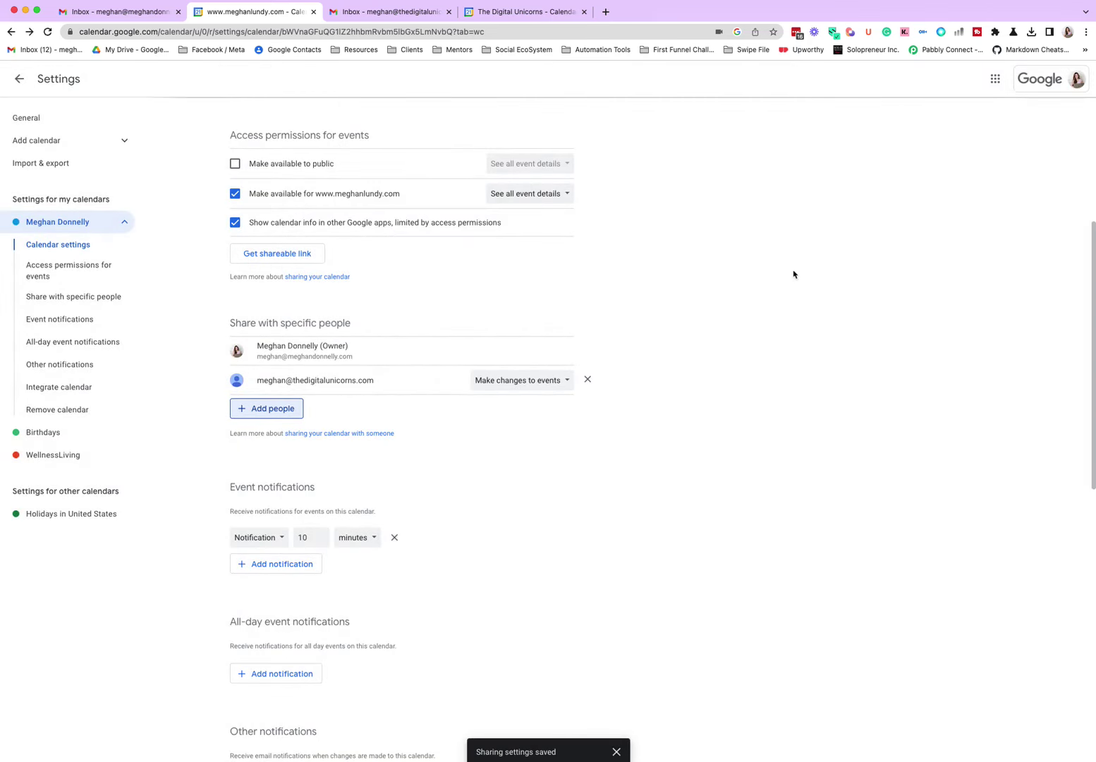
Step: In the second account's Gmail, open the calendar-sharing invitation and add the shared calendar
{"action": "left_click", "coordinate": [386, 14]}
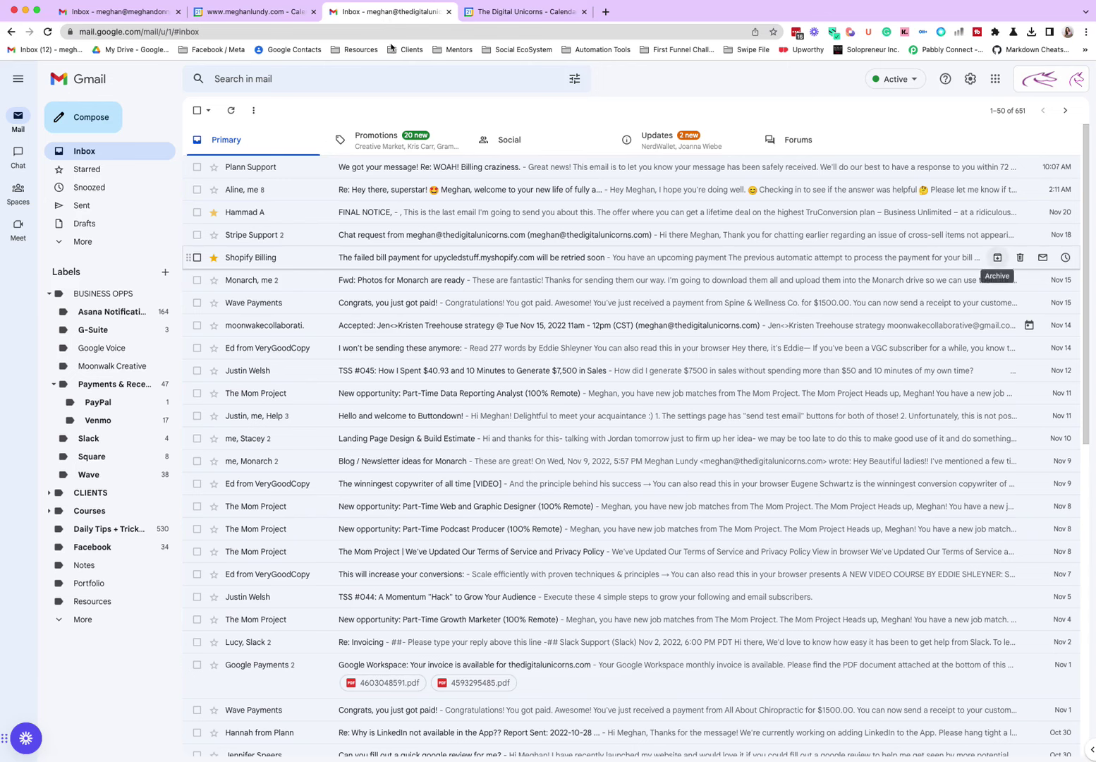
{"action": "left_click", "coordinate": [230, 110]}
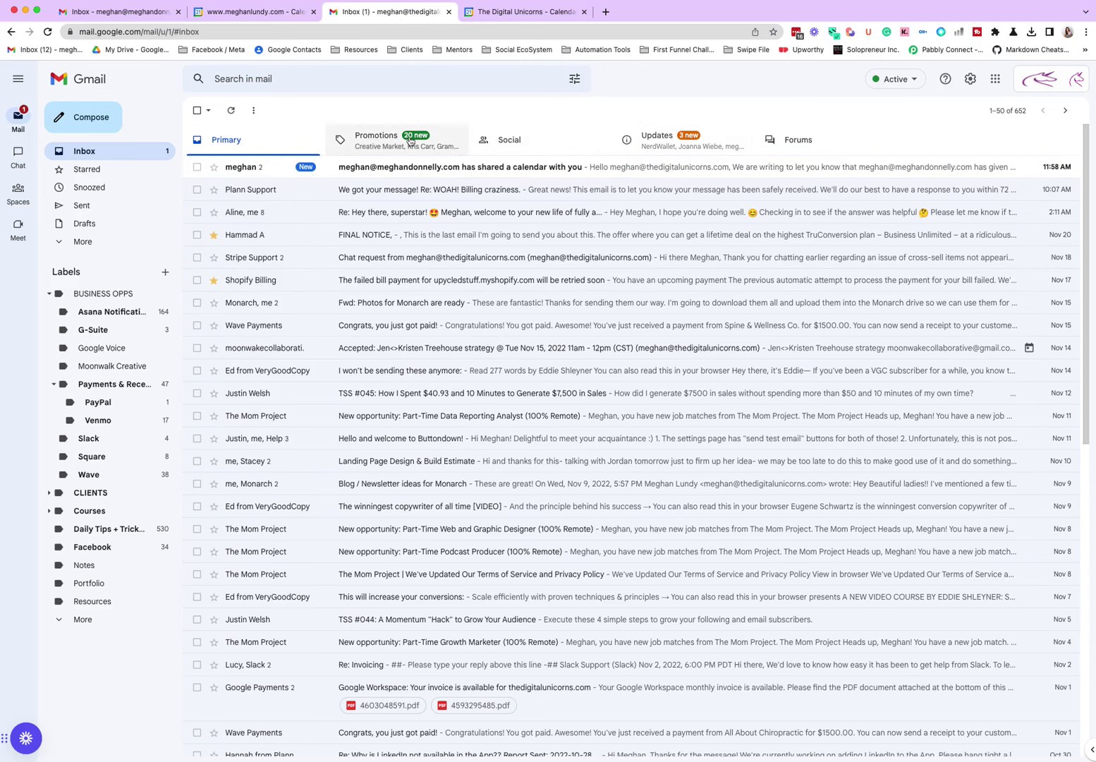
{"action": "left_click", "coordinate": [494, 166]}
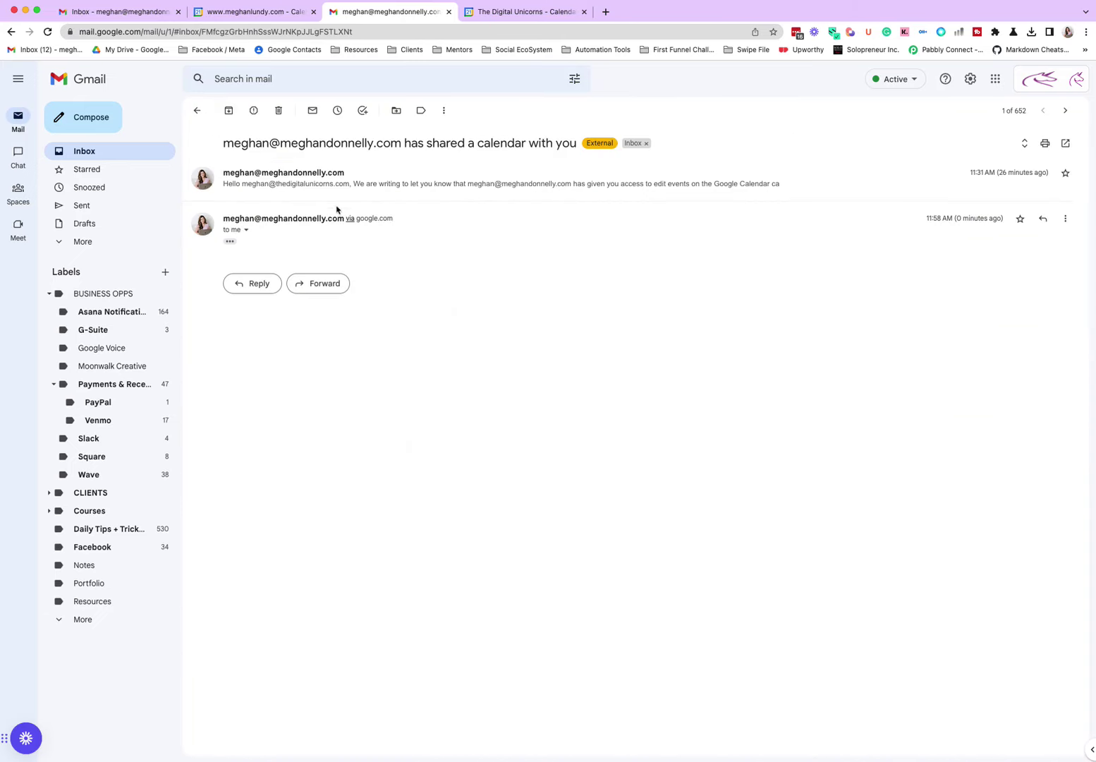
{"action": "left_click", "coordinate": [310, 182]}
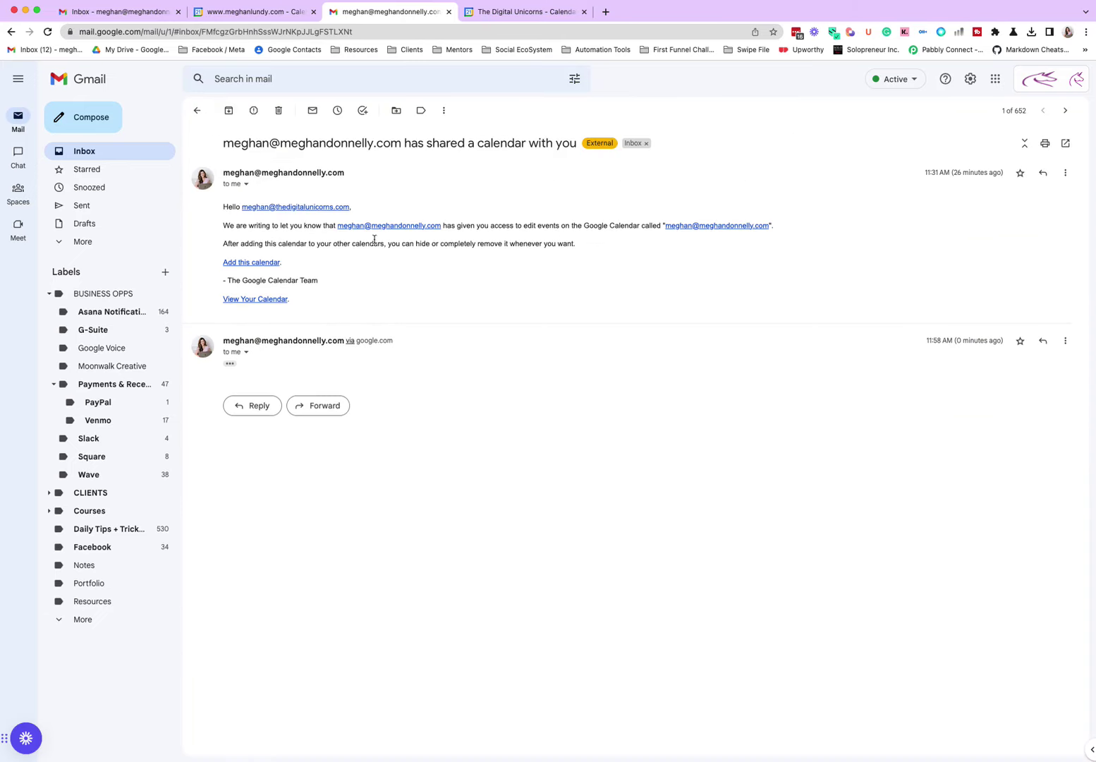
{"action": "left_click", "coordinate": [239, 262]}
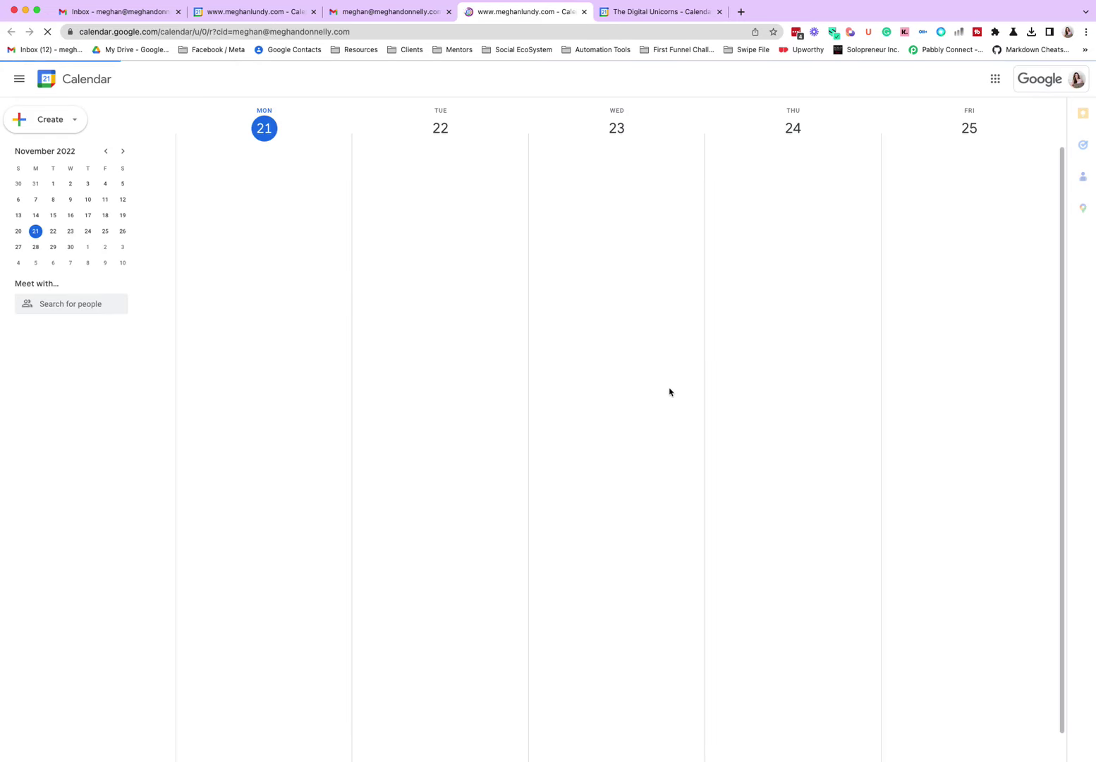
{"action": "left_click", "coordinate": [719, 11]}
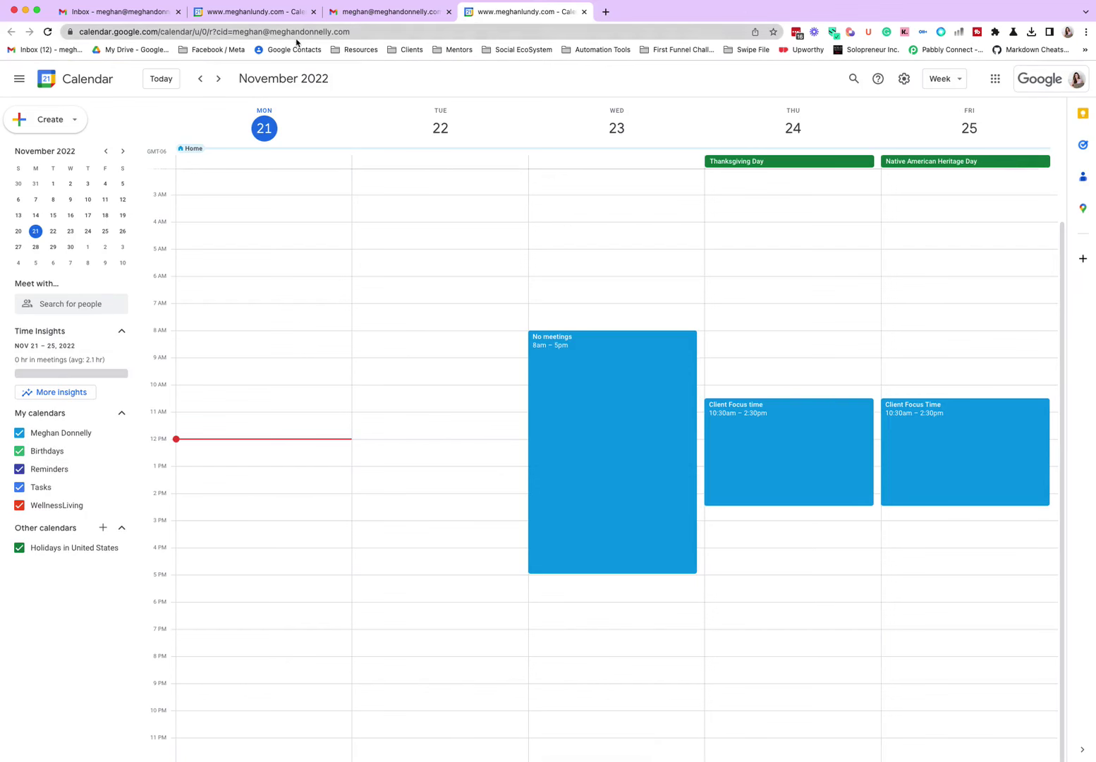
Step: Check the personal calendar's sharing list in Settings, keeping 'Make changes to events' permission
{"action": "left_click", "coordinate": [268, 12]}
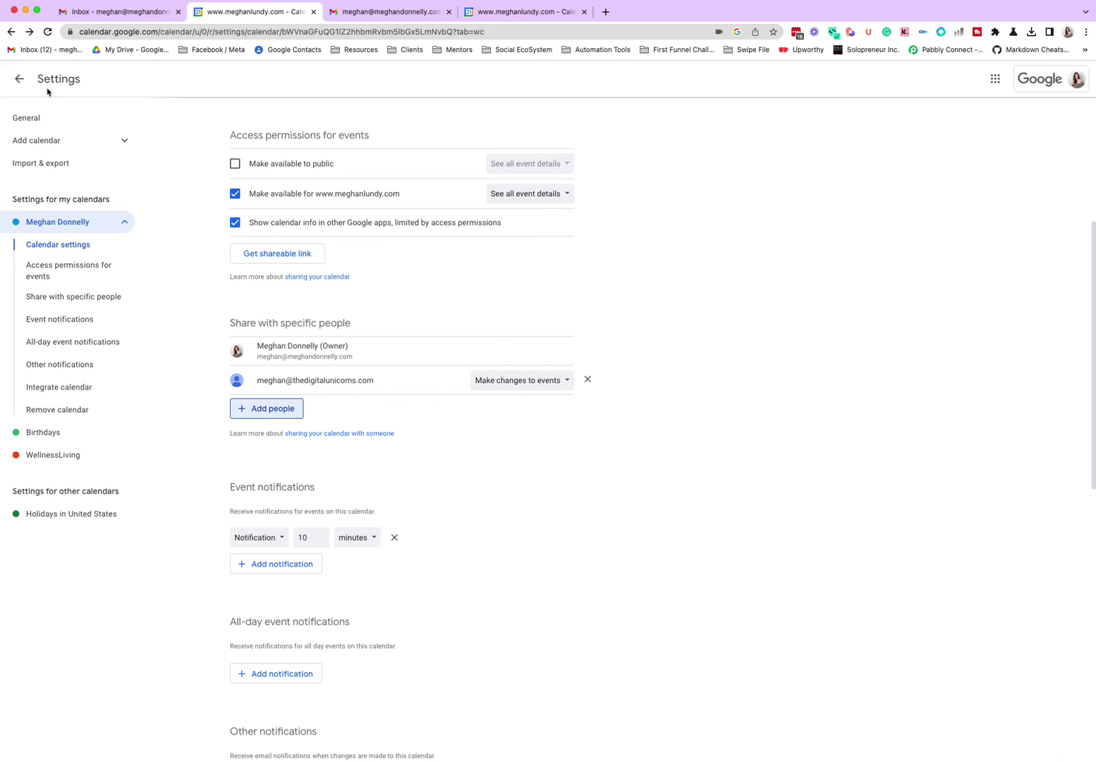
{"action": "left_click", "coordinate": [19, 78]}
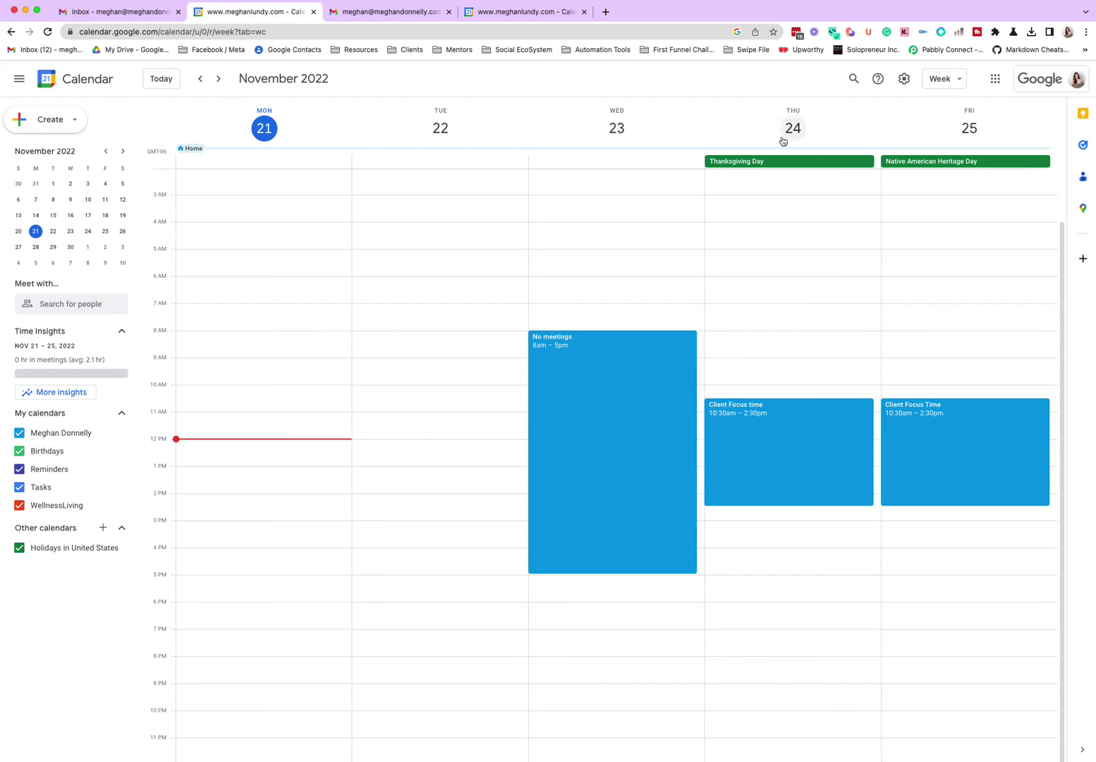
{"action": "left_click", "coordinate": [902, 79]}
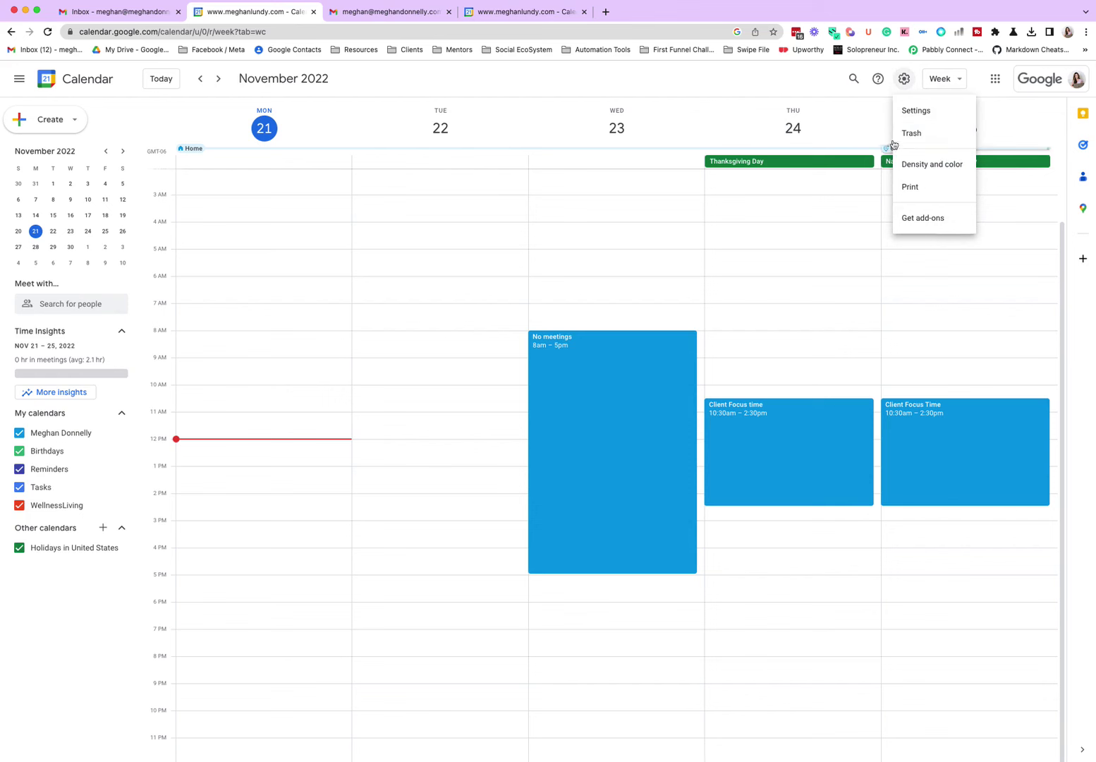
{"action": "left_click", "coordinate": [907, 108]}
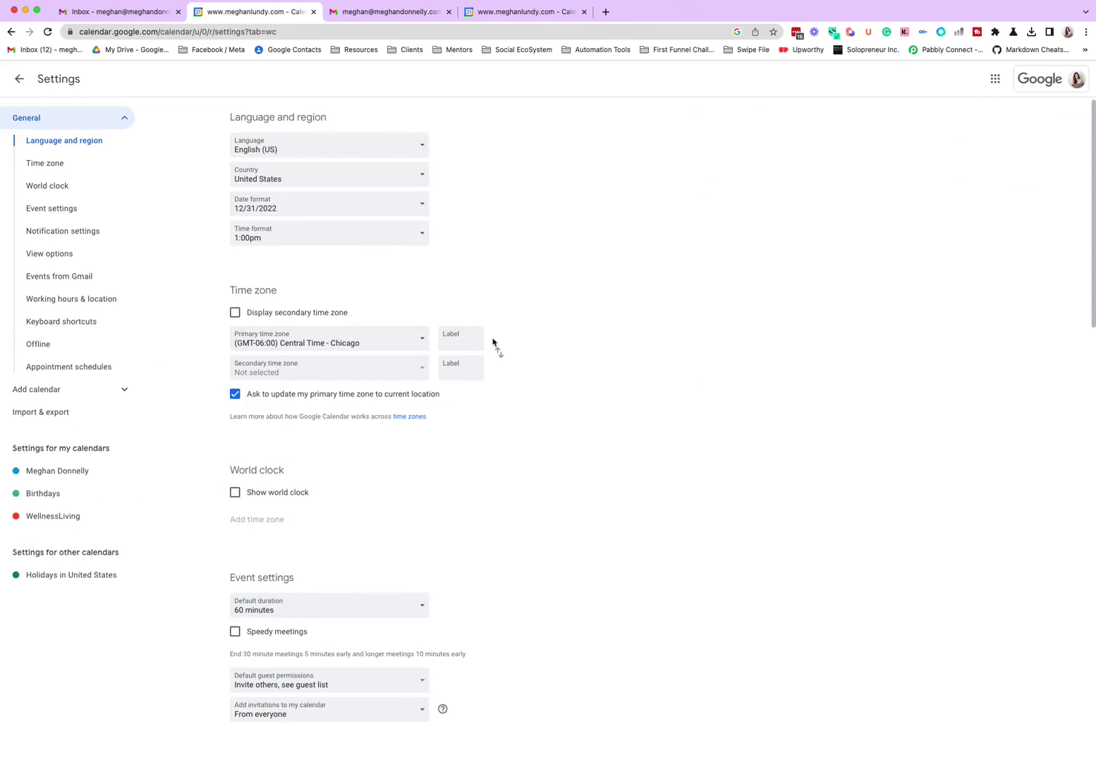
{"action": "left_click", "coordinate": [61, 471]}
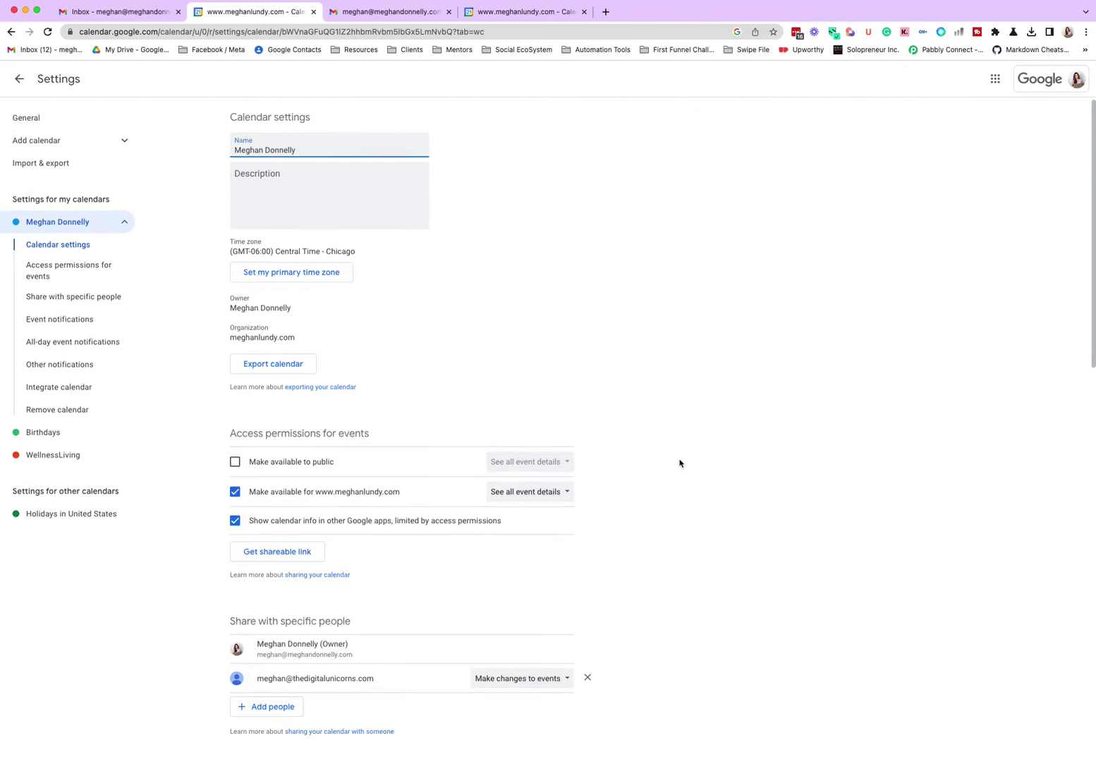
{"action": "scroll", "coordinate": [680, 462], "scroll_direction": "down", "scroll_amount": 2}
{"action": "left_click", "coordinate": [558, 583]}
{"action": "left_click", "coordinate": [560, 583]}
Step: Reload the other calendar tab and open the calendar under The Digital Unicorns account
{"action": "left_click", "coordinate": [507, 15]}
{"action": "key", "text": "super+r"}
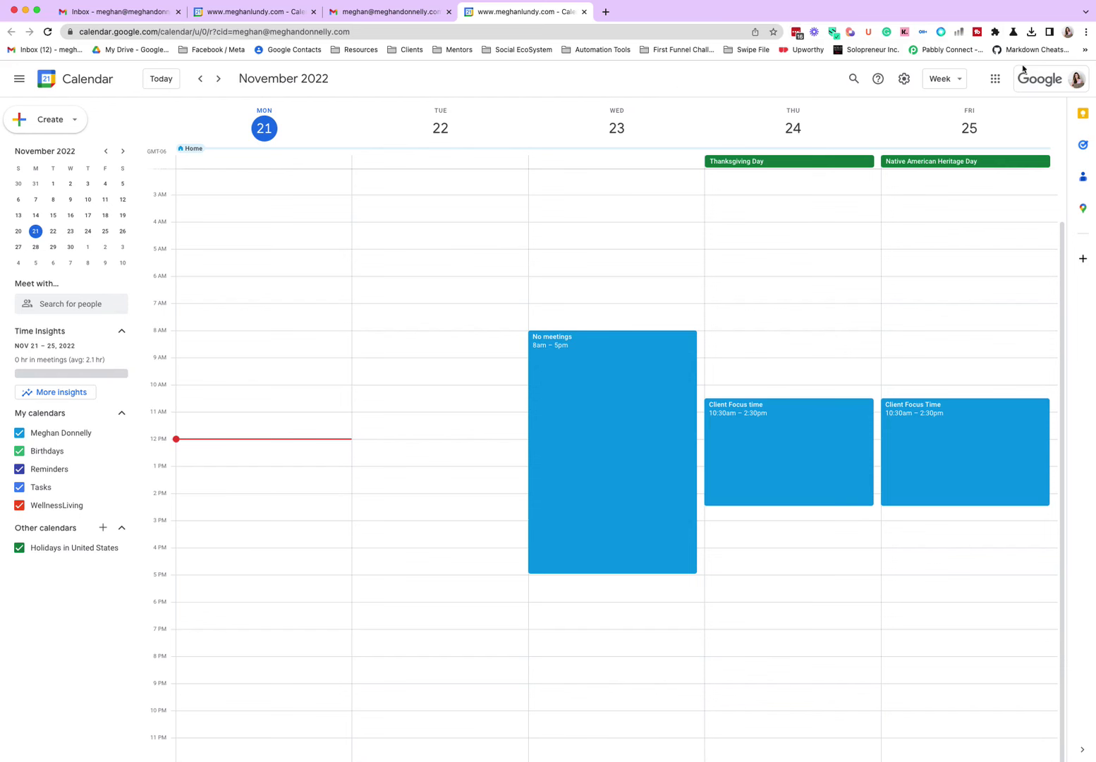
{"action": "left_click", "coordinate": [1066, 83]}
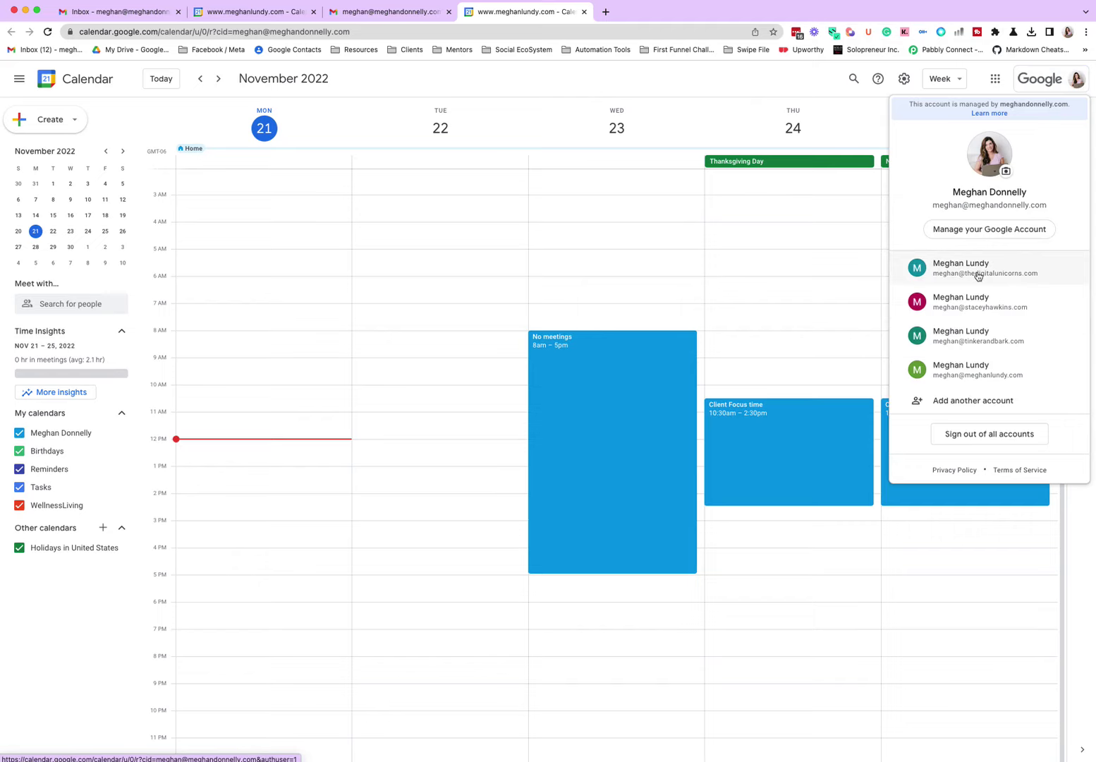
{"action": "left_click", "coordinate": [979, 275]}
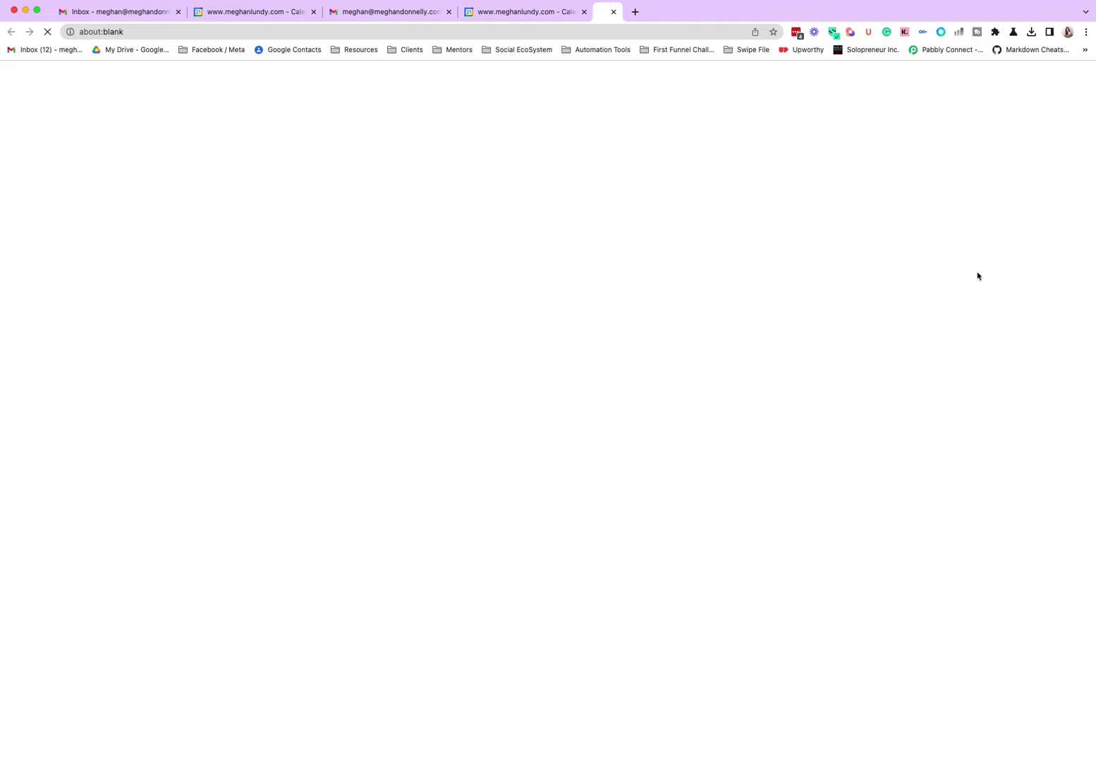
Step: Close the duplicate tab, add the shared calendar to The Digital Unicorns account, then open Settings
{"action": "left_click", "coordinate": [583, 12]}
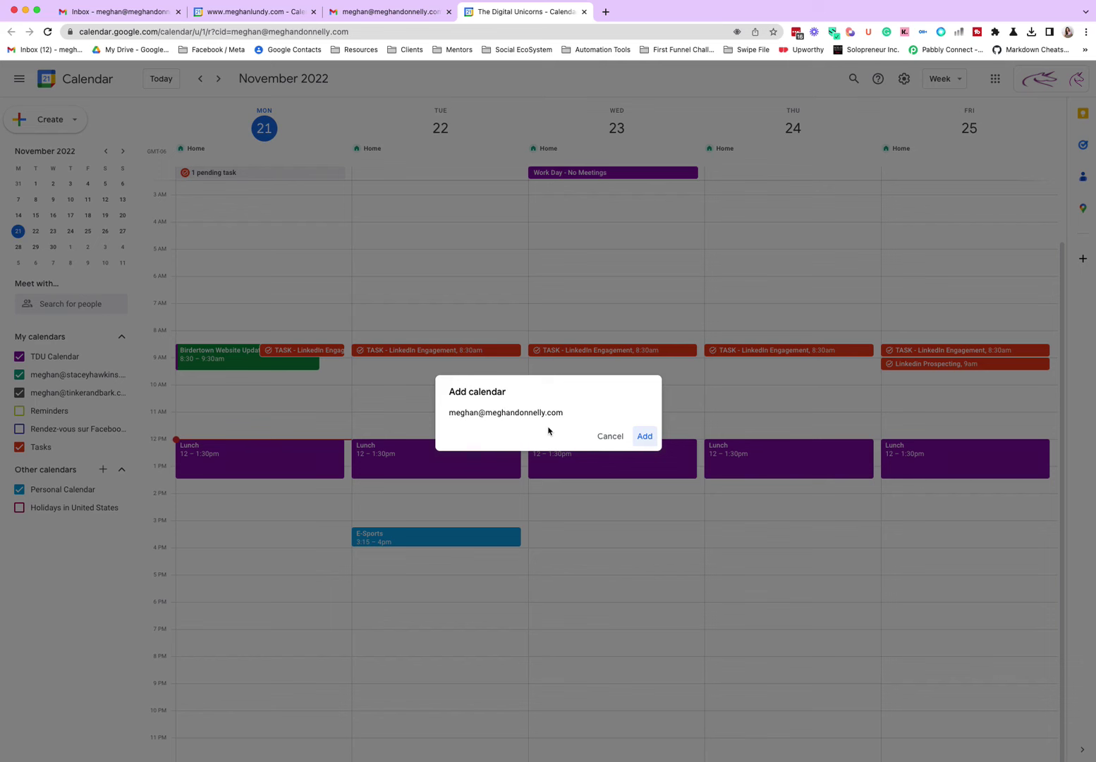
{"action": "left_click", "coordinate": [643, 435]}
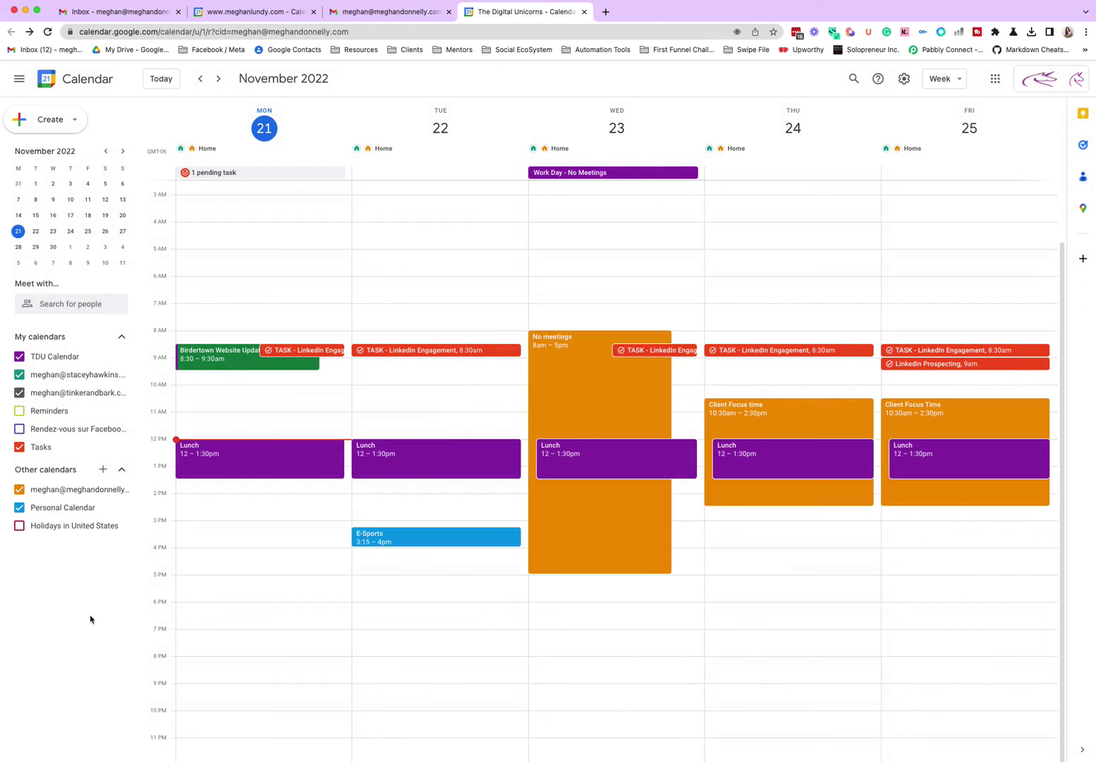
{"action": "left_click", "coordinate": [902, 79]}
{"action": "left_click", "coordinate": [922, 108]}
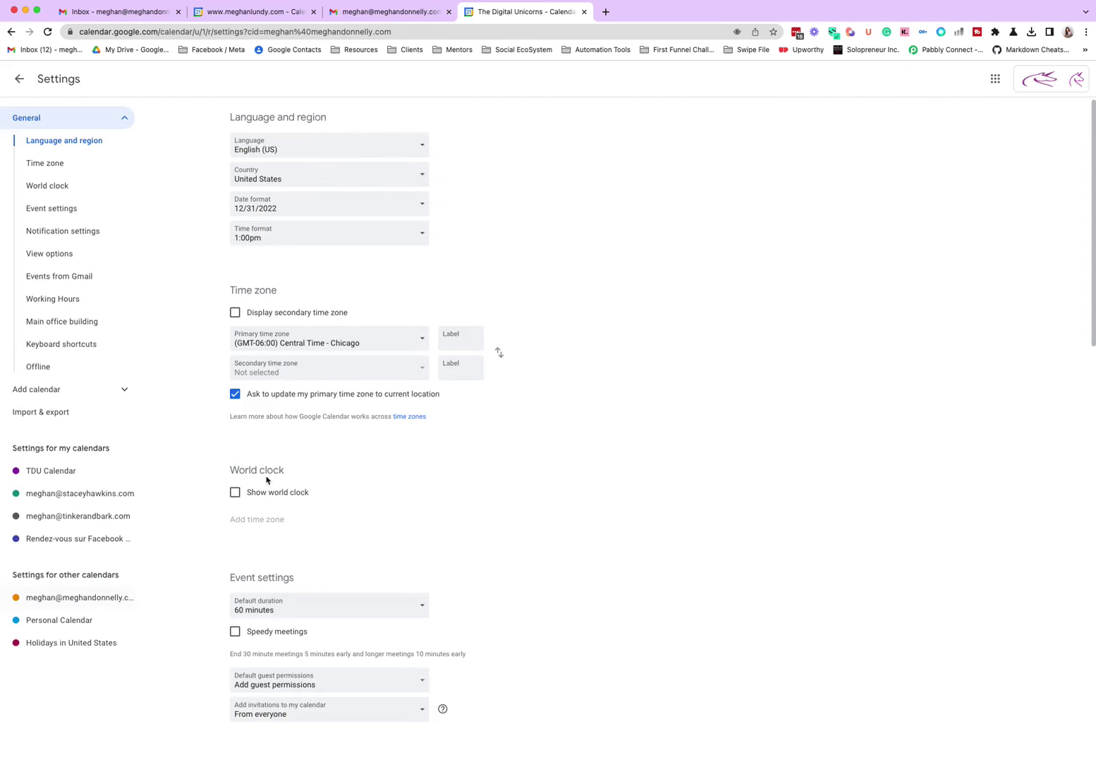
Step: Share TDU Calendar with the other account at 'See only free/busy (hide details)' permission
{"action": "scroll", "coordinate": [594, 489], "scroll_direction": "down", "scroll_amount": 7}
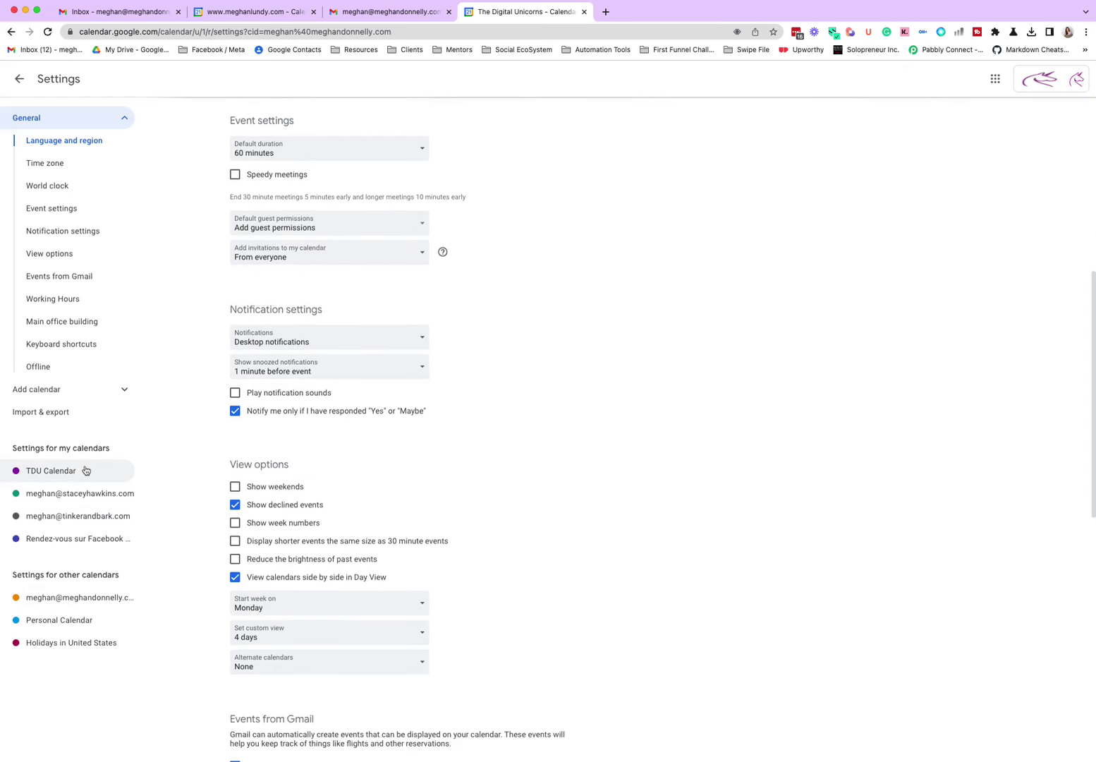
{"action": "left_click", "coordinate": [77, 469]}
{"action": "scroll", "coordinate": [721, 449], "scroll_direction": "down", "scroll_amount": 1}
{"action": "scroll", "coordinate": [734, 497], "scroll_direction": "down", "scroll_amount": 3}
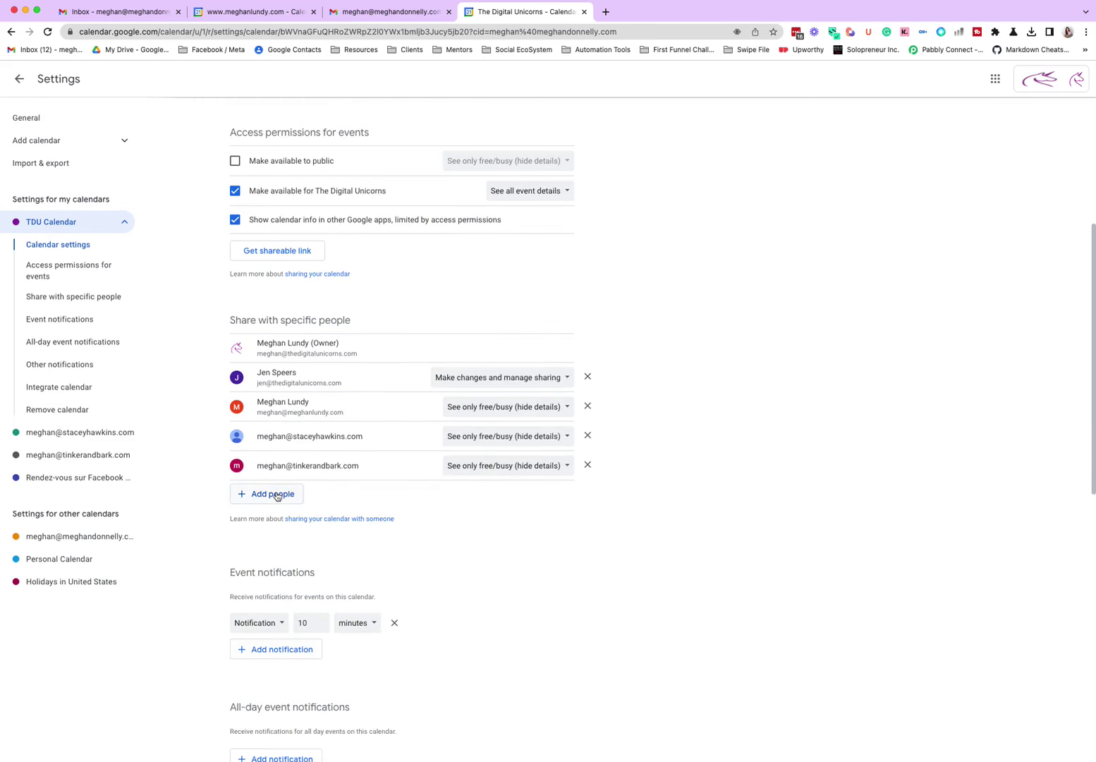
{"action": "left_click", "coordinate": [276, 494]}
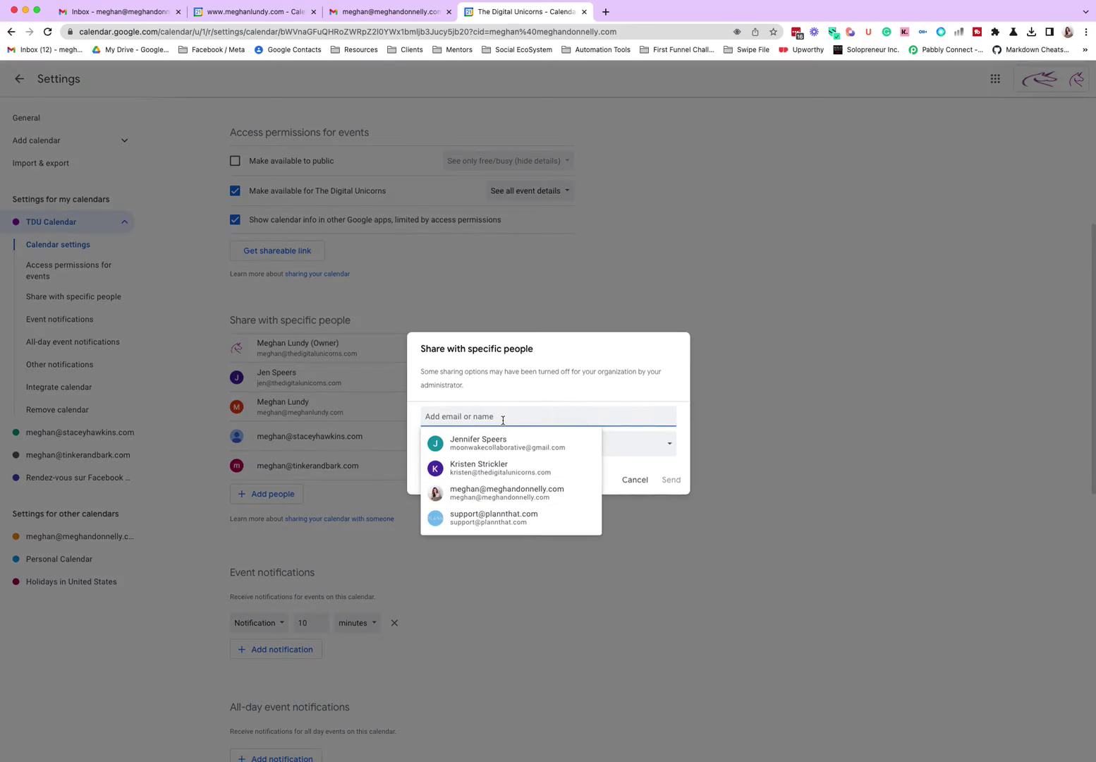
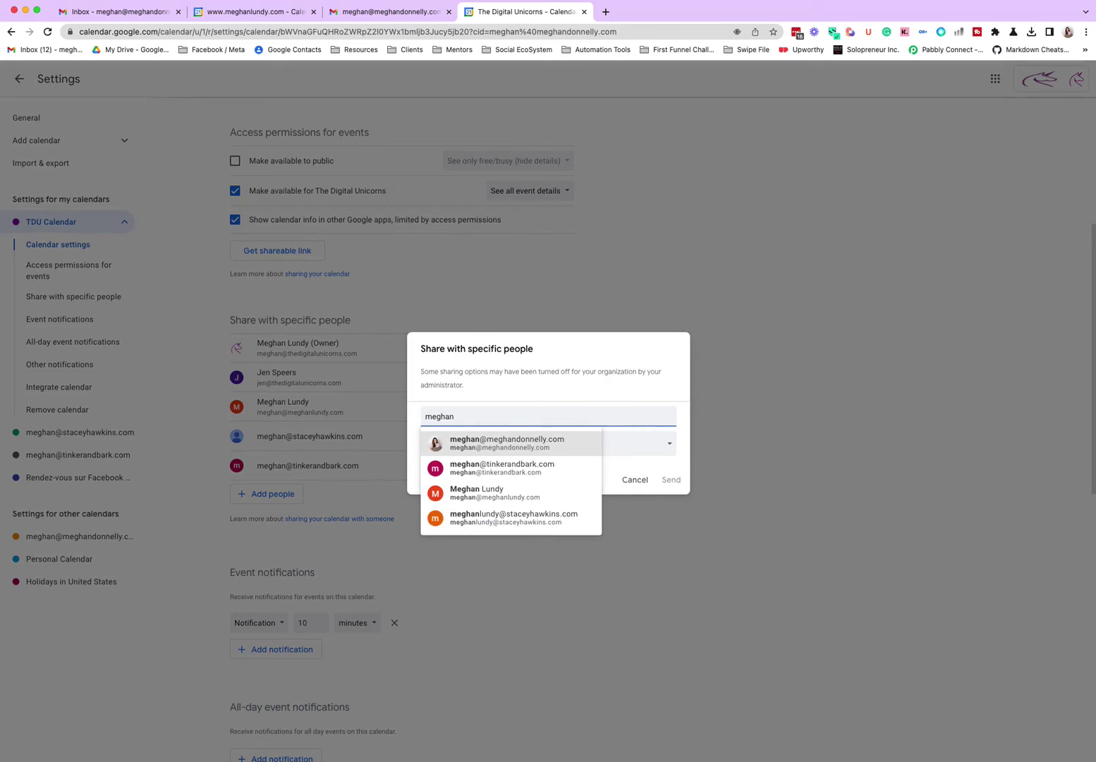
{"action": "key", "text": "Return"}
{"action": "left_click", "coordinate": [553, 458]}
{"action": "left_click", "coordinate": [563, 460]}
{"action": "left_click", "coordinate": [663, 491]}
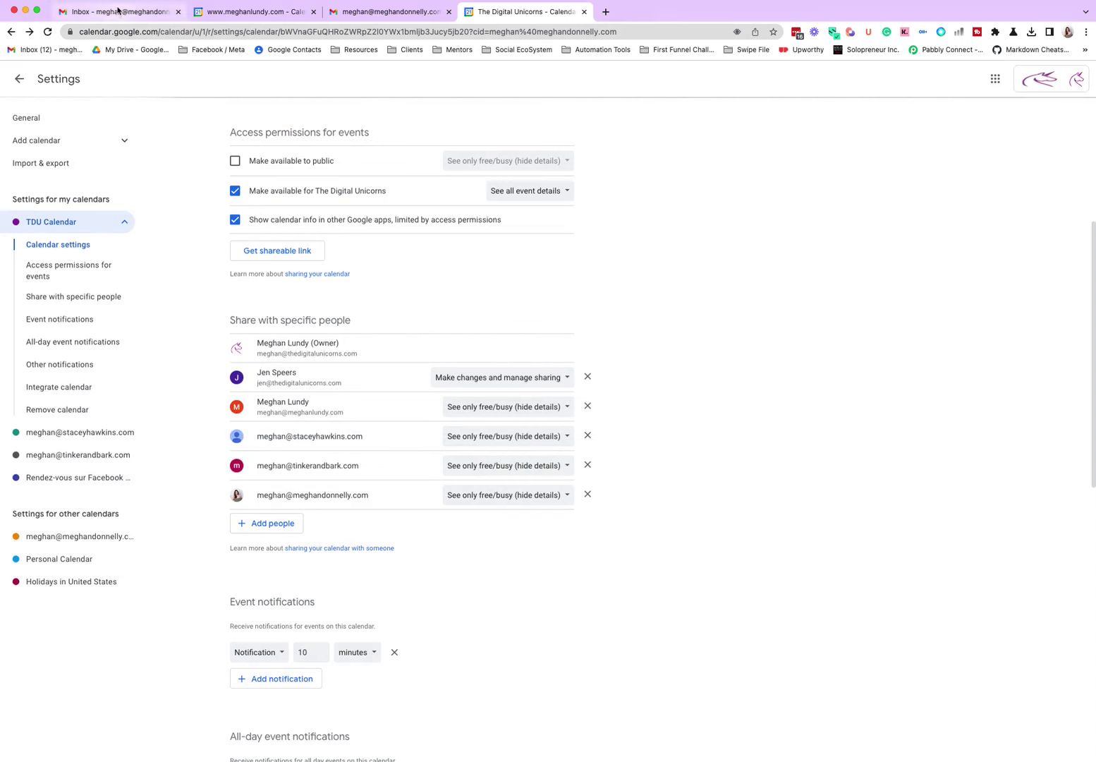
Step: Add TDU Calendar from the sharing email in Gmail's Updates category
{"action": "left_click", "coordinate": [117, 12]}
{"action": "left_click", "coordinate": [660, 141]}
{"action": "left_click", "coordinate": [440, 169]}
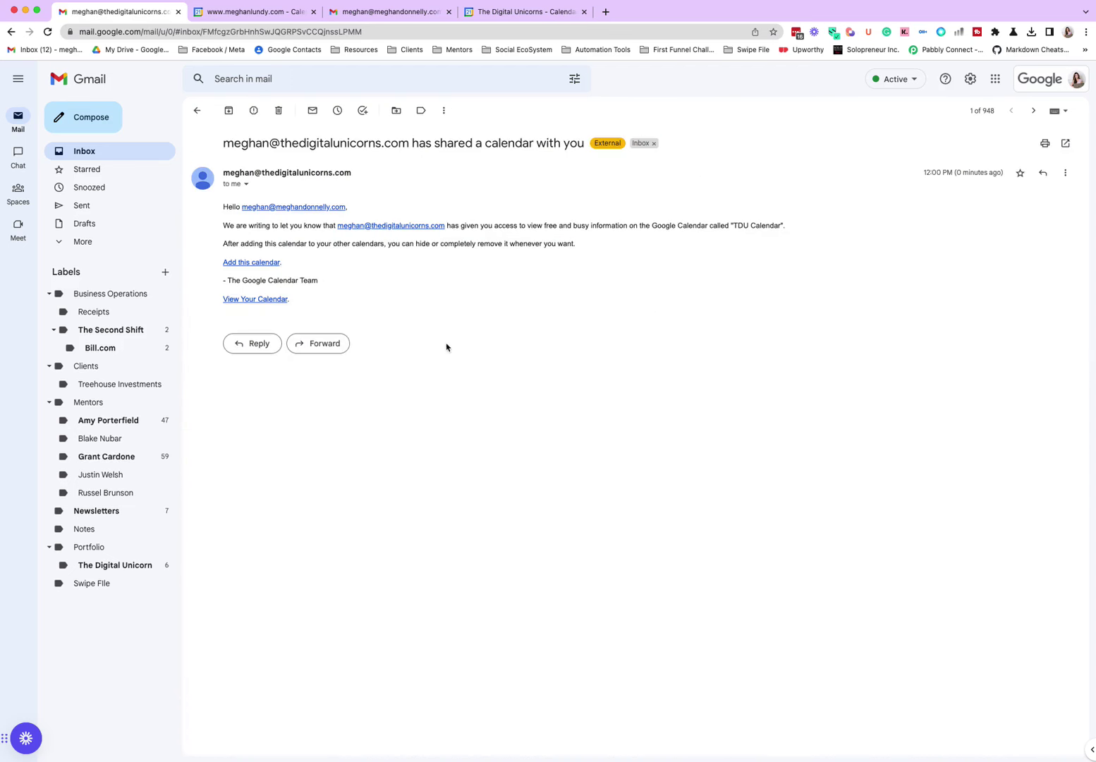
{"action": "left_click", "coordinate": [242, 264]}
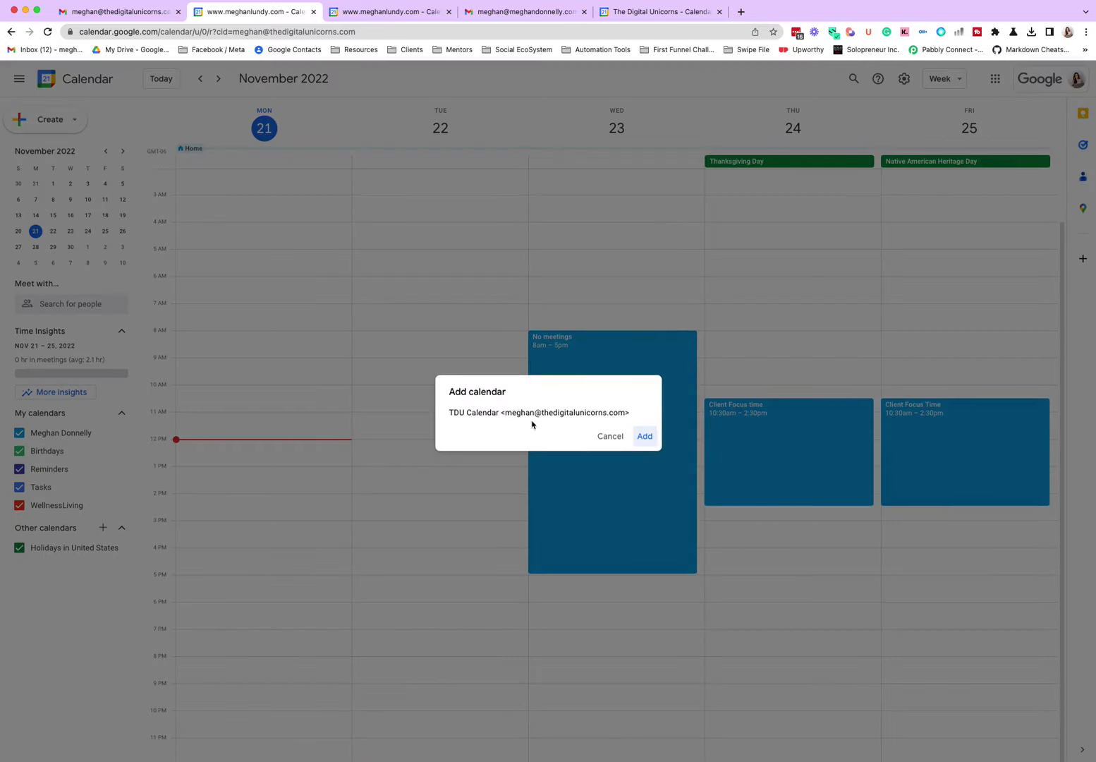
{"action": "left_click", "coordinate": [643, 437]}
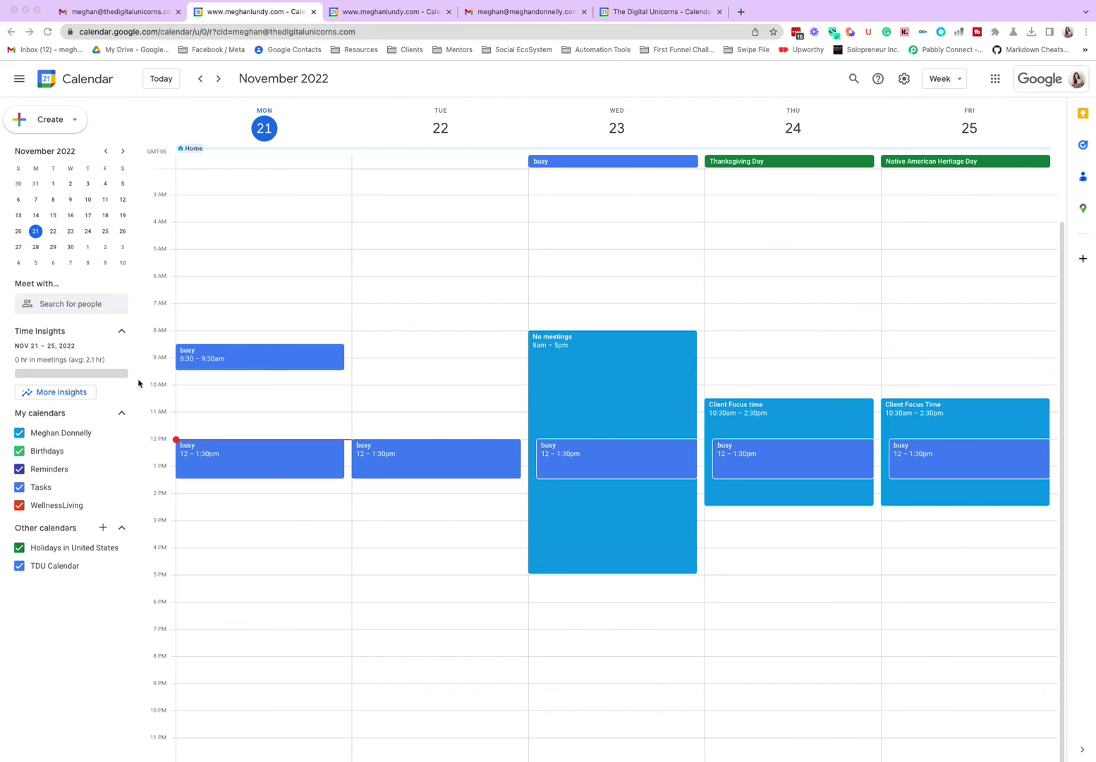
{"action": "left_click_drag", "start_coordinate": [187, 588], "coordinate": [585, 286]}
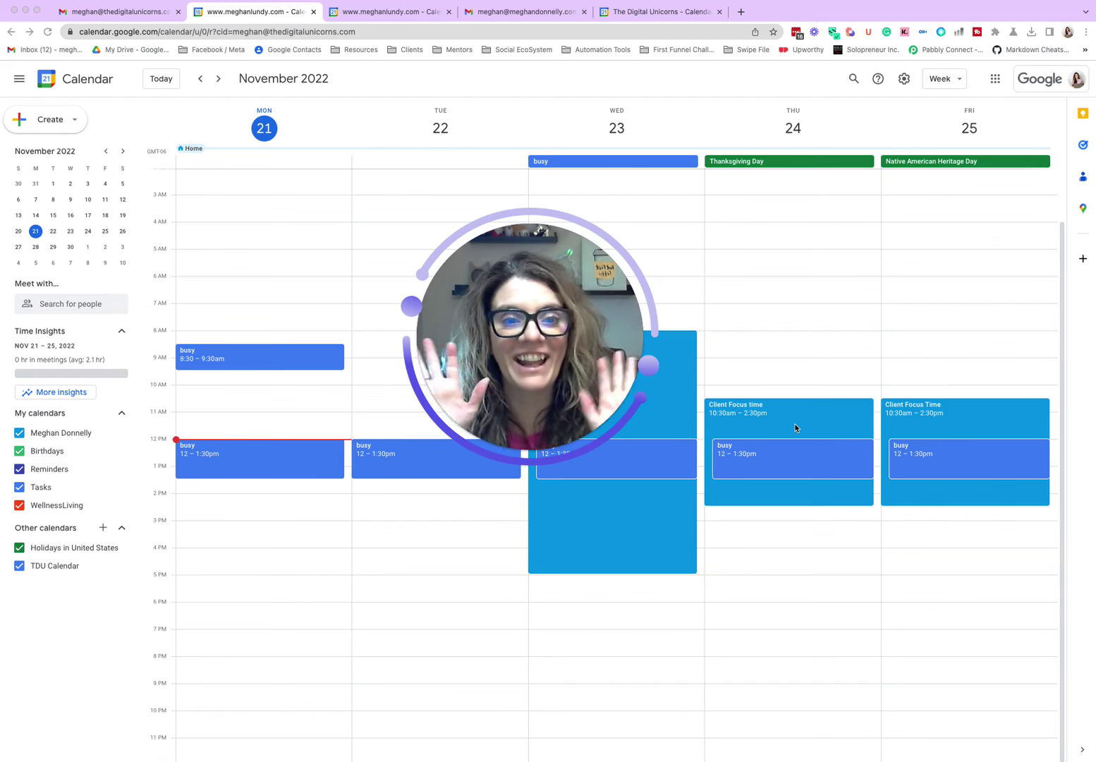